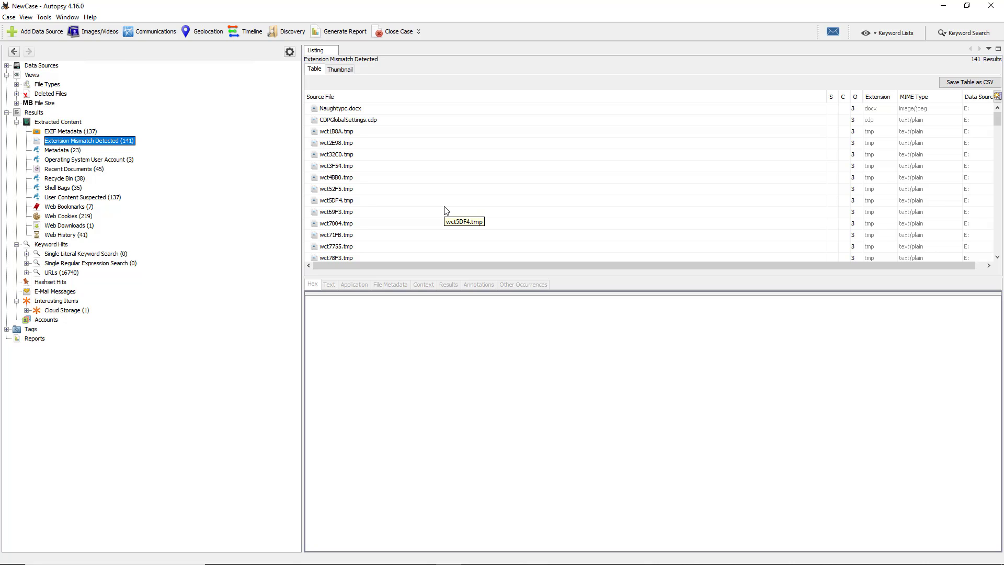
# - Preview the contents of Naughtypc.docx, CDPGlobalSettings.cdp, wct1B8A.tmp and wct7004.tmp in the Extension Mismatch Detected results
pyautogui.click(367, 112)
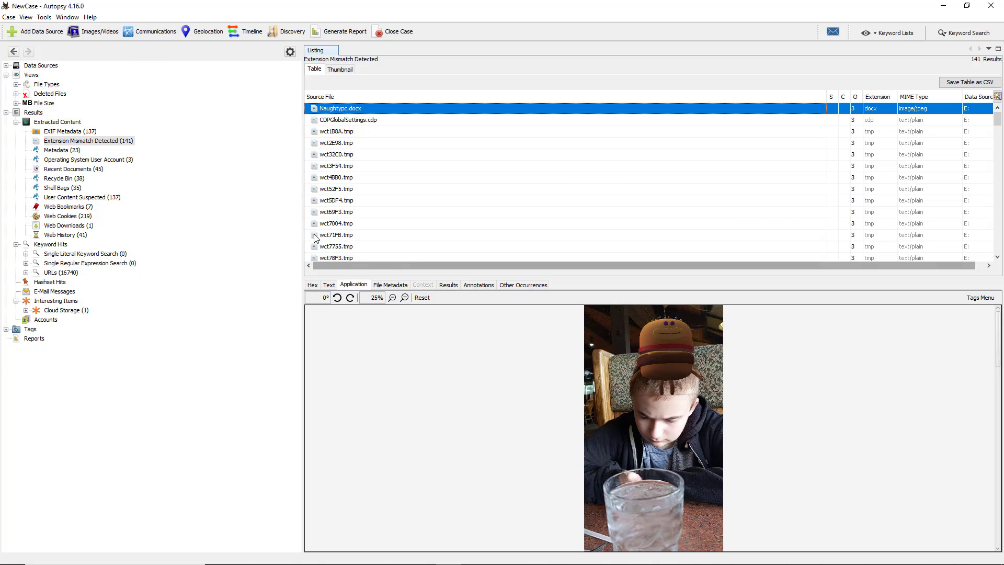
pyautogui.click(121, 142)
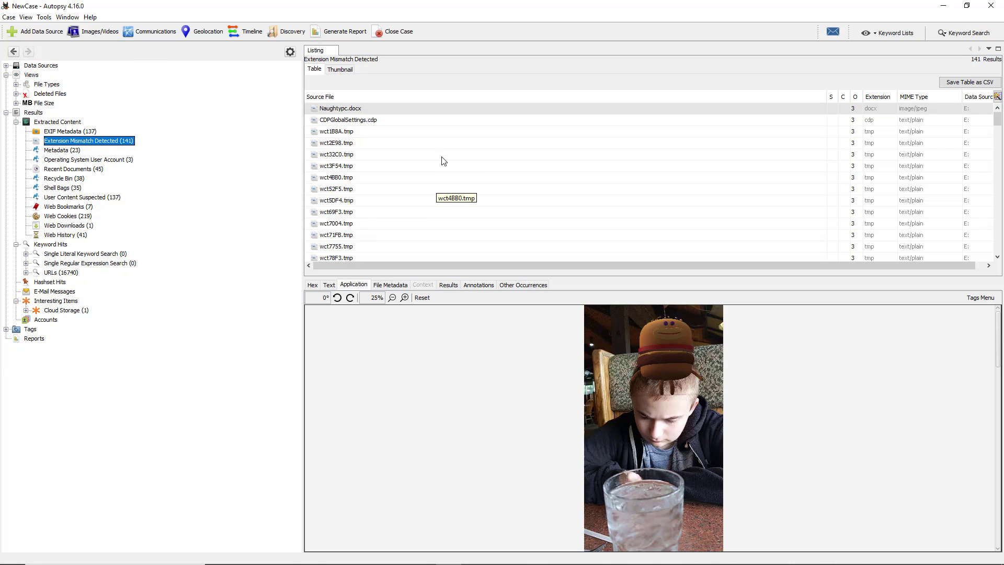
pyautogui.click(422, 124)
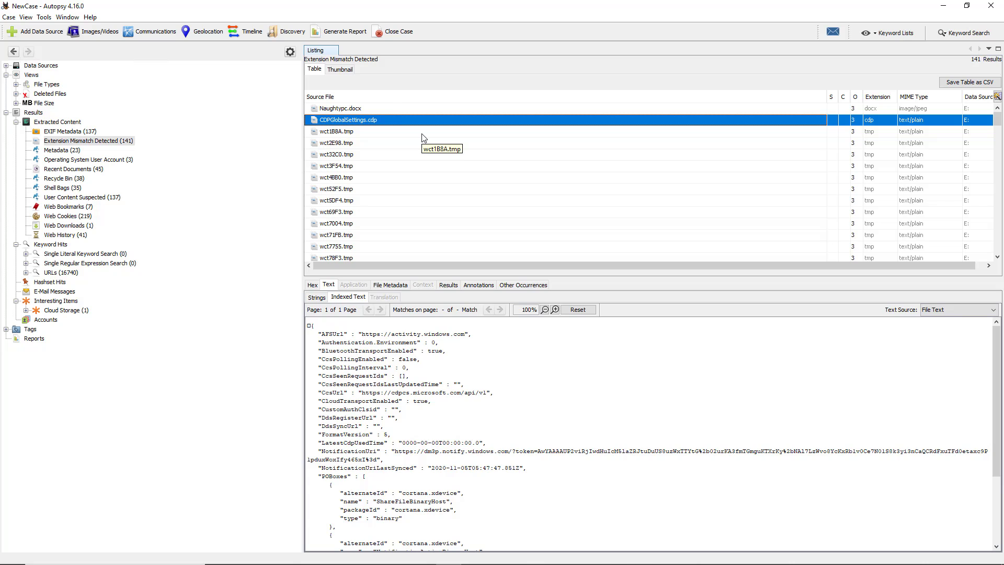
pyautogui.click(424, 138)
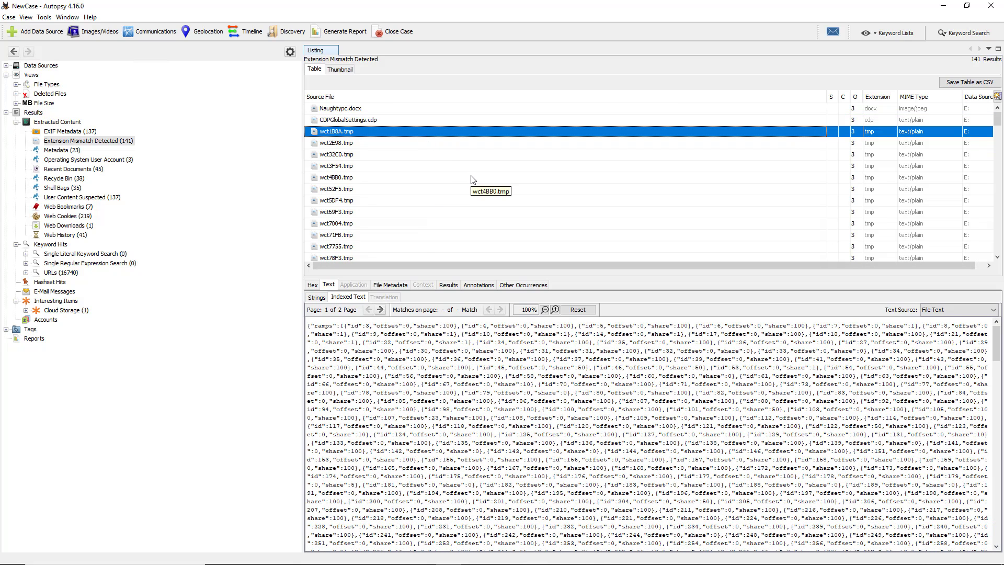
pyautogui.scroll(-2, 473, 180)
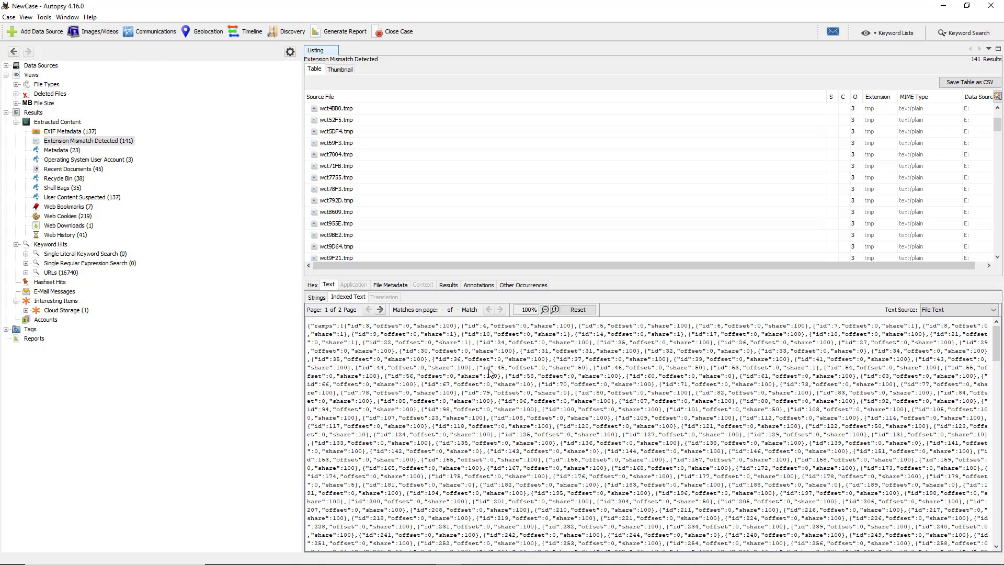
pyautogui.click(432, 155)
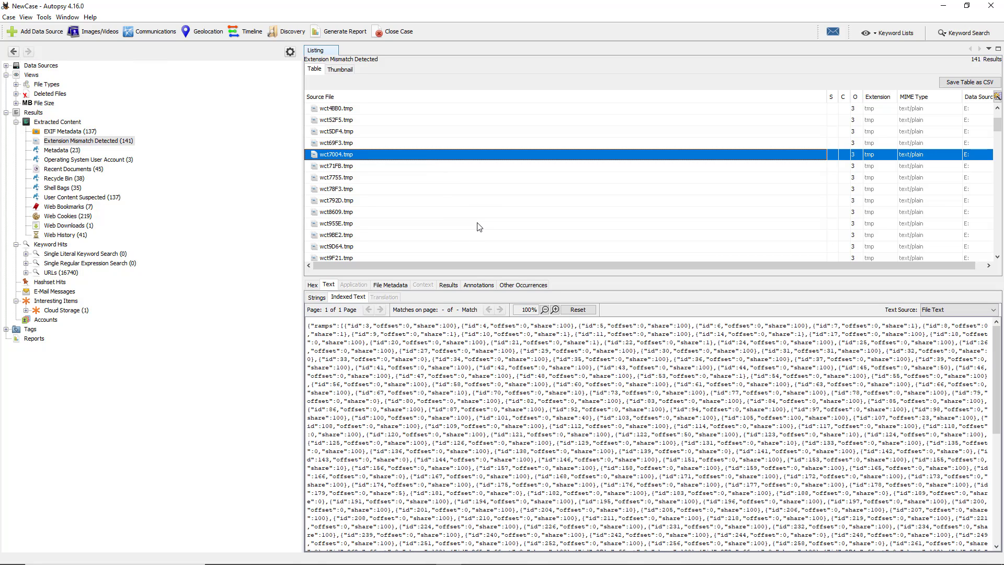
# - Inspect the indexed text of brndlog.bak, the first two .srs files below it and ExcludeDictionaryEN0409.lex
pyautogui.scroll(-5, 479, 226)
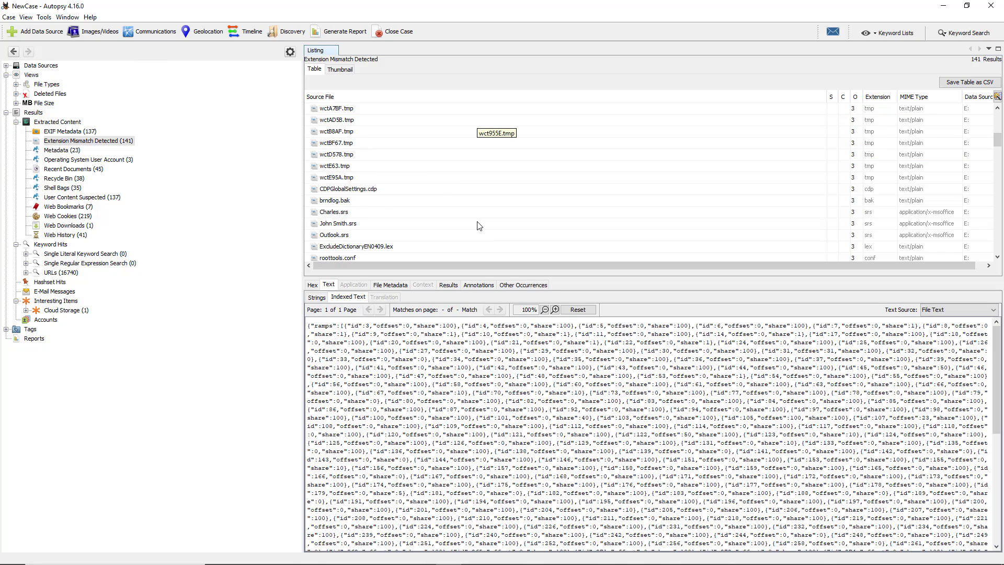
pyautogui.scroll(-2, 479, 226)
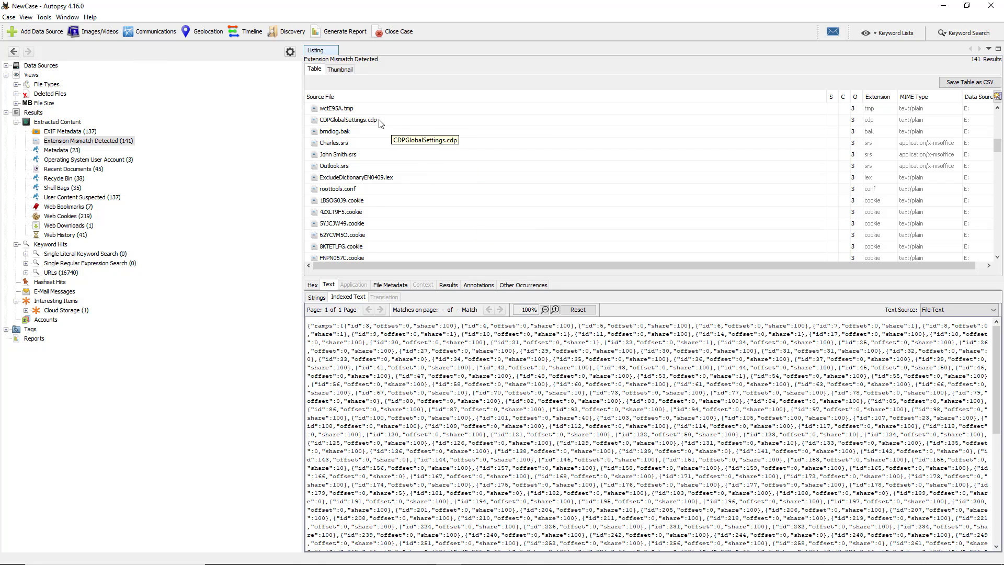
pyautogui.click(399, 132)
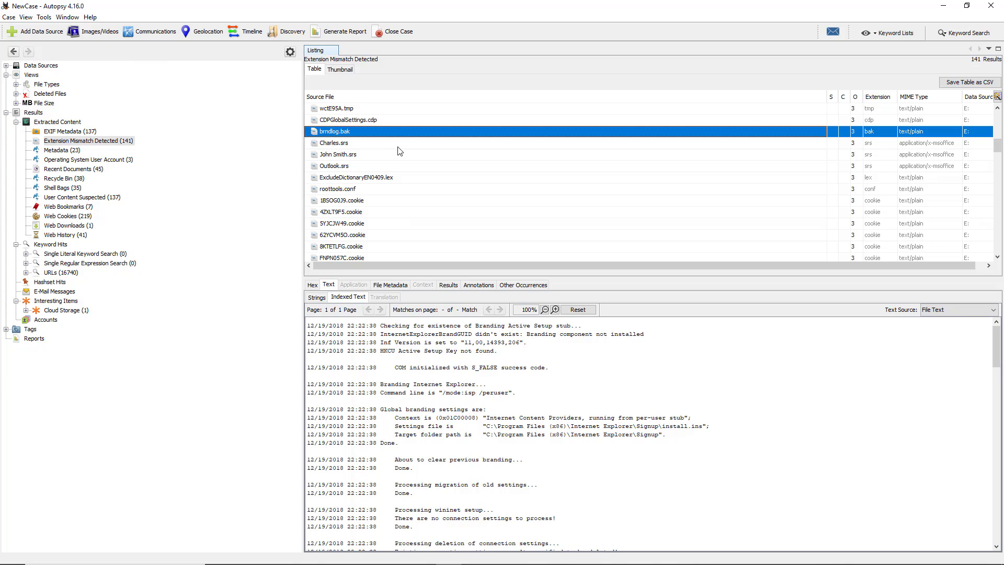
pyautogui.click(464, 145)
pyautogui.click(466, 157)
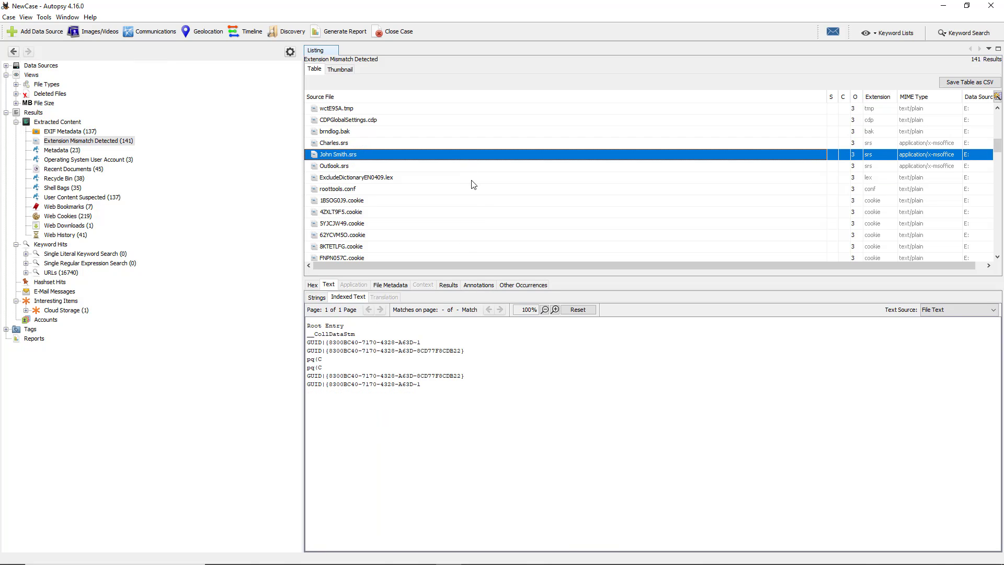
pyautogui.click(473, 180)
# - Inspect the indexed text of several mismatched cookie files, from 1BSOG0J9.cookie through RY9Q9TKN.cookie to XSGVA66P.cookie
pyautogui.click(476, 203)
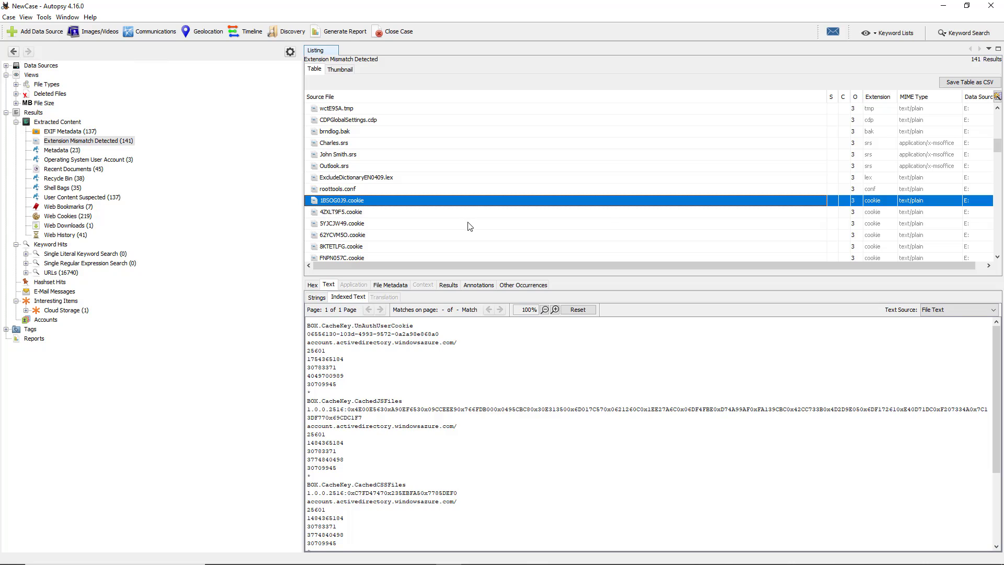
pyautogui.click(469, 225)
pyautogui.scroll(-5, 469, 226)
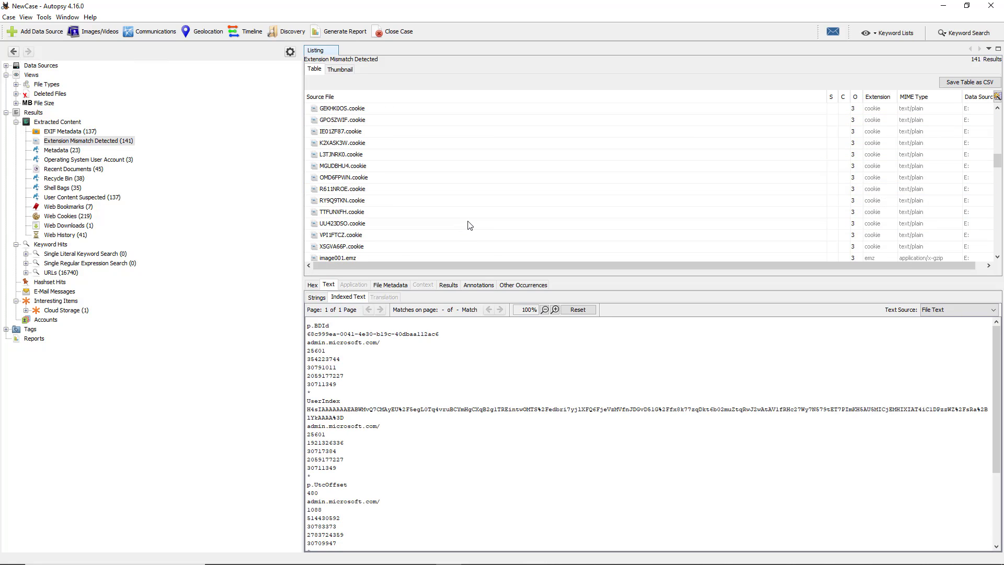
pyautogui.scroll(-1, 469, 225)
pyautogui.click(420, 169)
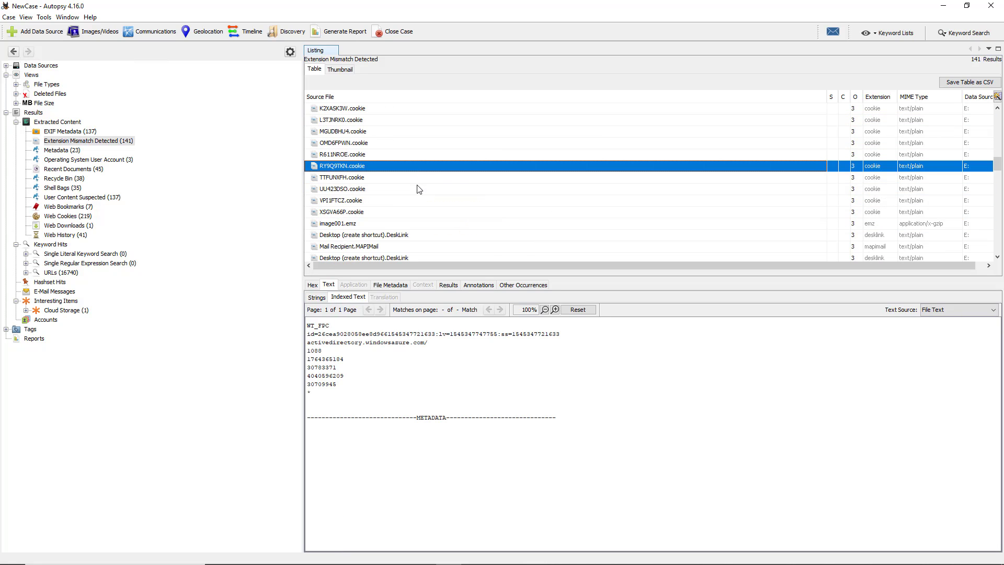
pyautogui.click(418, 189)
pyautogui.click(422, 201)
pyautogui.click(423, 213)
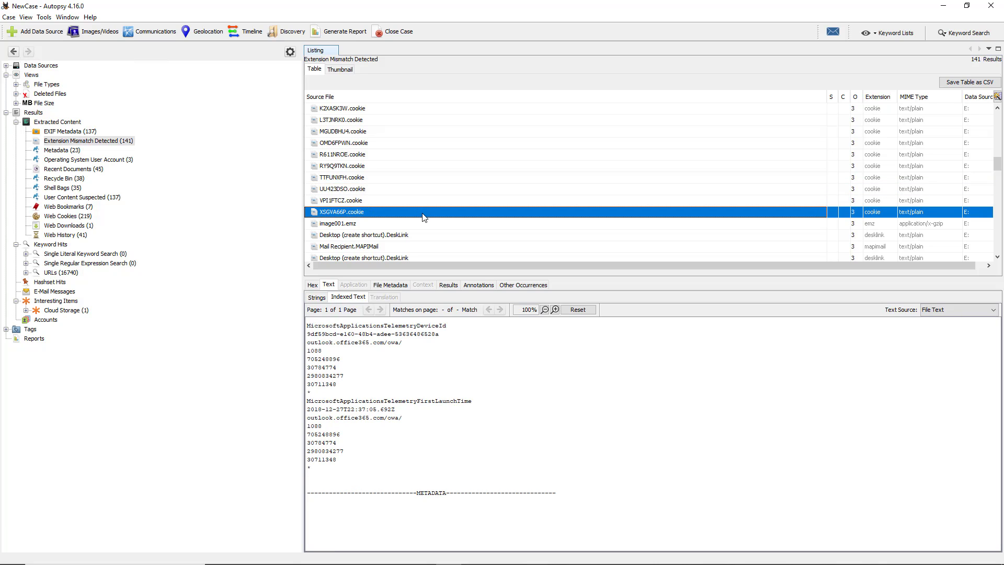
# - View the indexed text of {0B76860A-0A33-11E9-965E-00155D0F0205}.dat and highlight the first YouTube URL in it
pyautogui.scroll(-4, 423, 217)
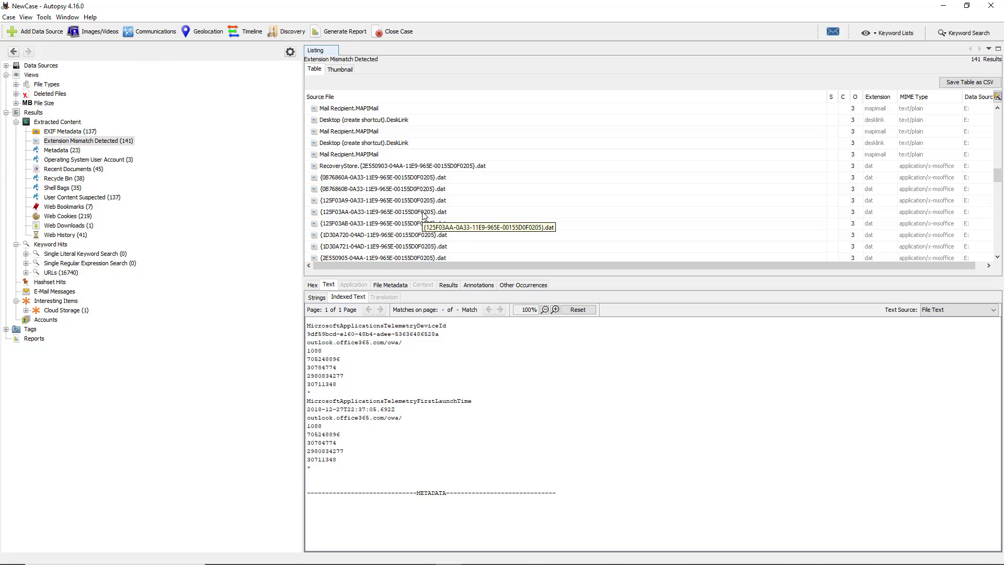
pyautogui.click(410, 179)
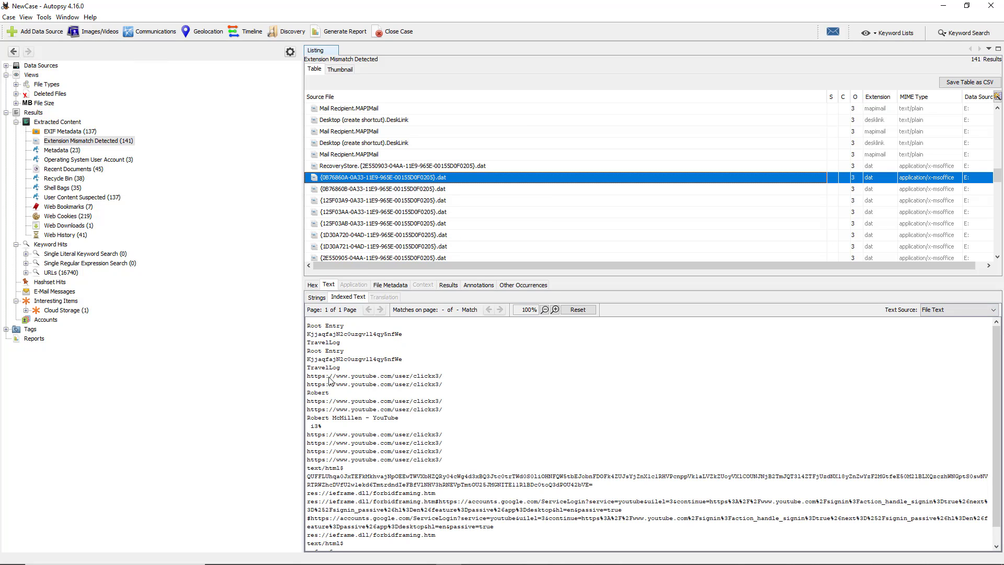
pyautogui.moveTo(311, 377); pyautogui.dragTo(448, 380)
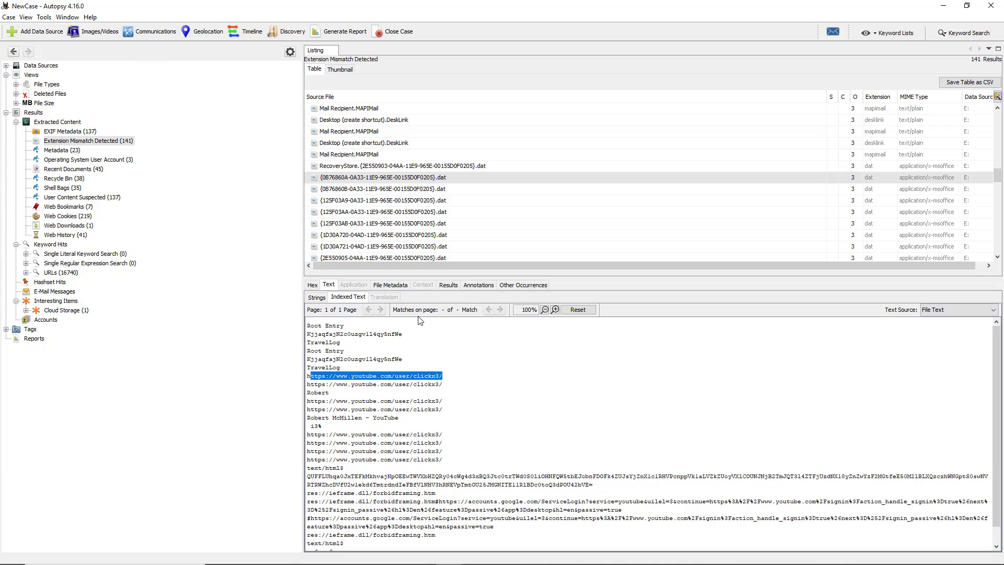
# - Examine the full file metadata of the selected .dat file, including its MFT entry, timestamps and attributes
pyautogui.click(396, 287)
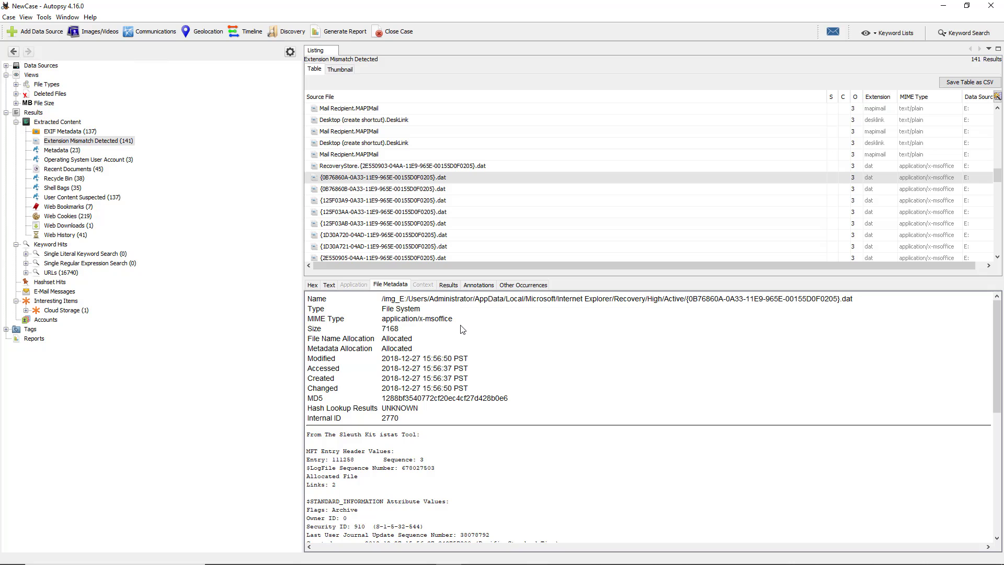
pyautogui.scroll(-5, 463, 329)
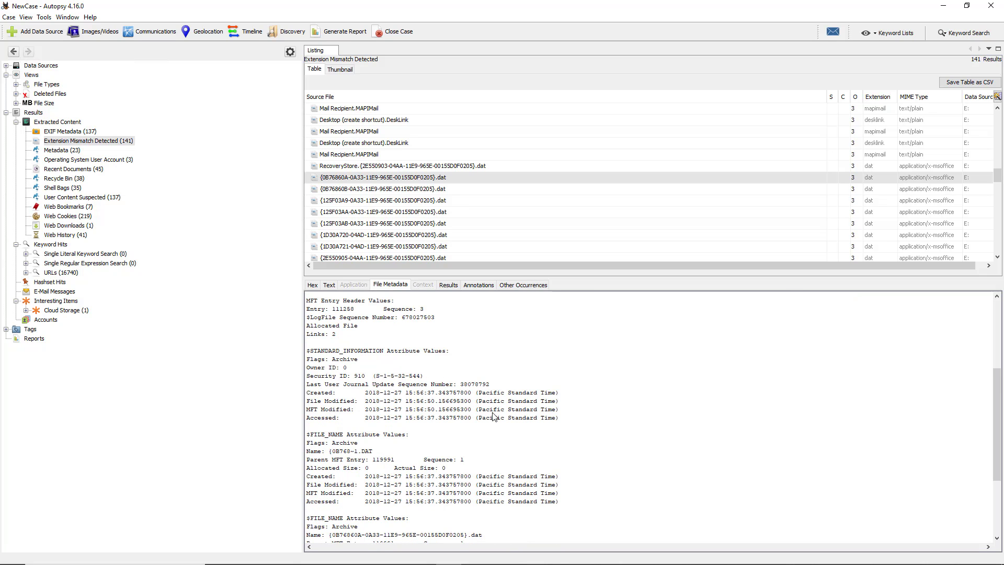
pyautogui.scroll(-5, 494, 416)
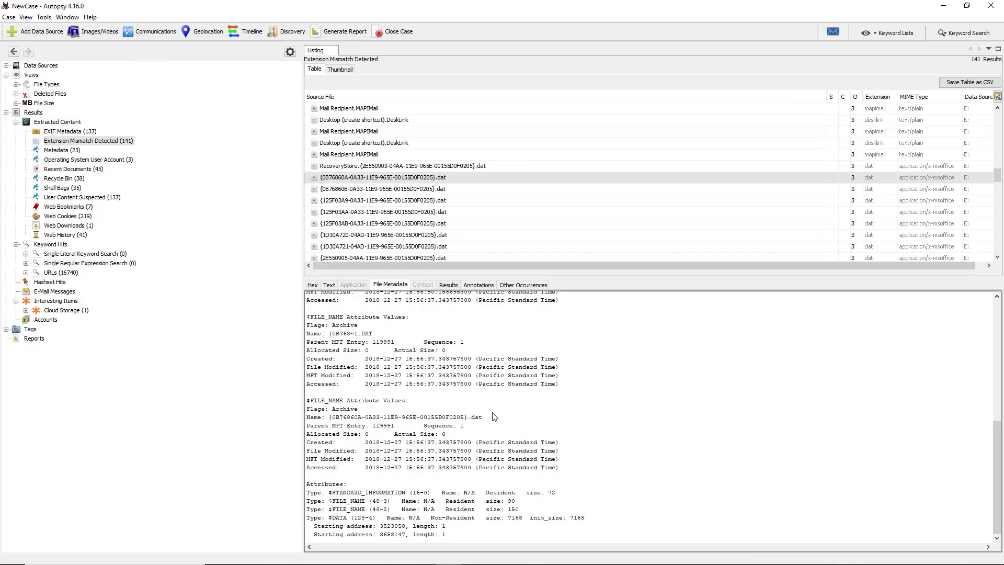
pyautogui.scroll(10, 493, 417)
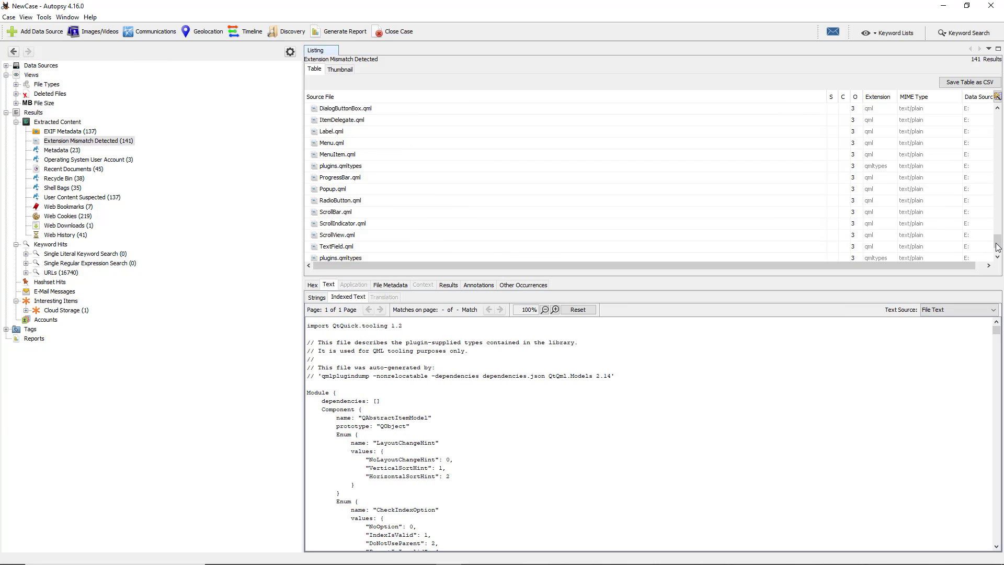
# - Bring up the timeline event choices for Naughtypc.docx and check its File Created, File Modified and File Changed entries
pyautogui.moveTo(997, 242); pyautogui.dragTo(995, 113)
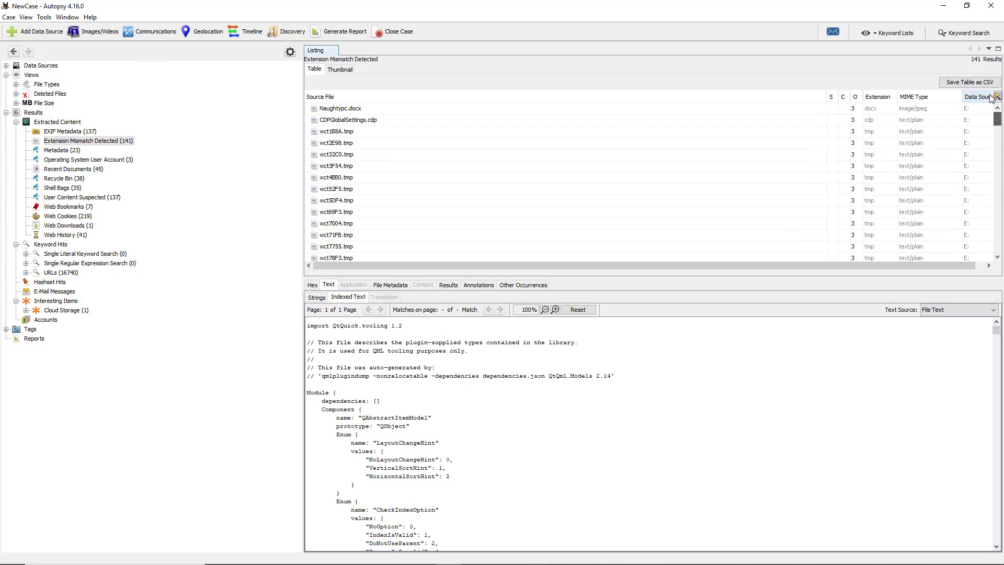
pyautogui.click(339, 110)
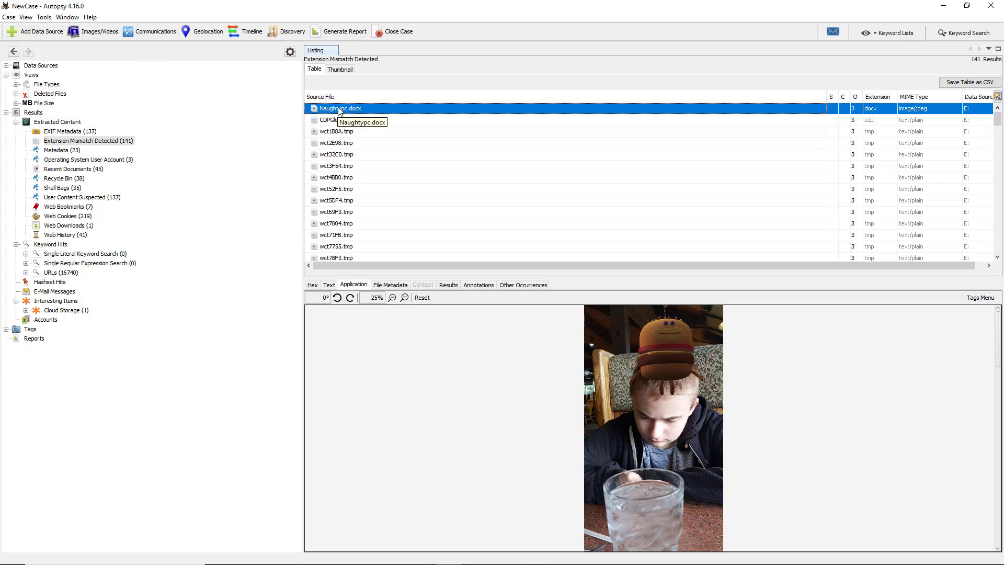
pyautogui.rightClick(339, 110)
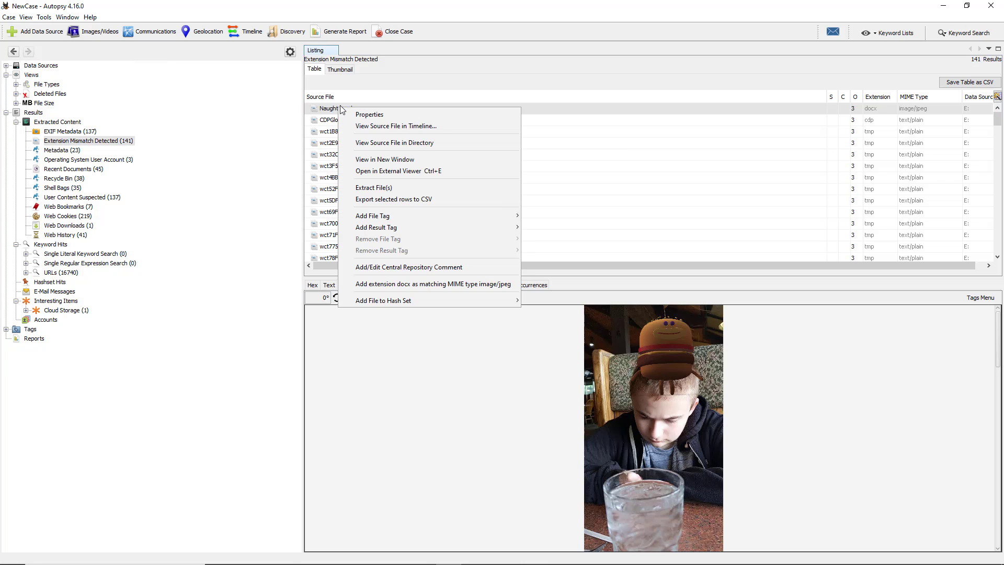
pyautogui.click(368, 126)
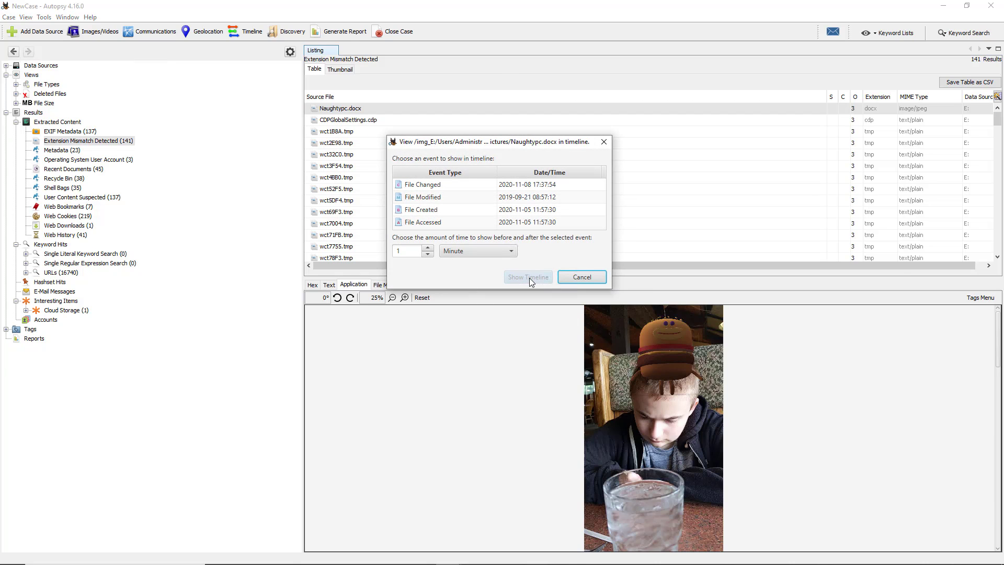
pyautogui.click(453, 212)
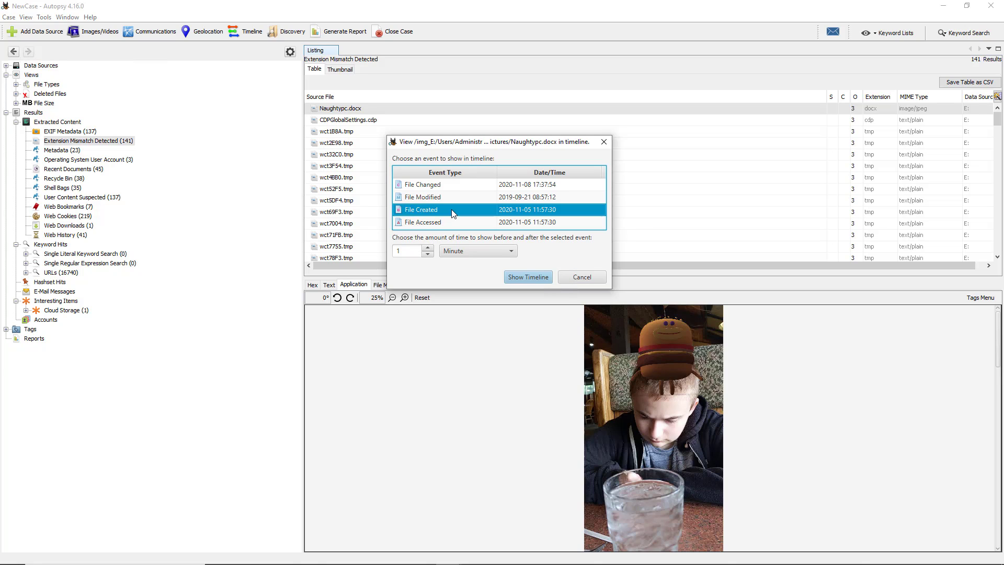
pyautogui.click(455, 199)
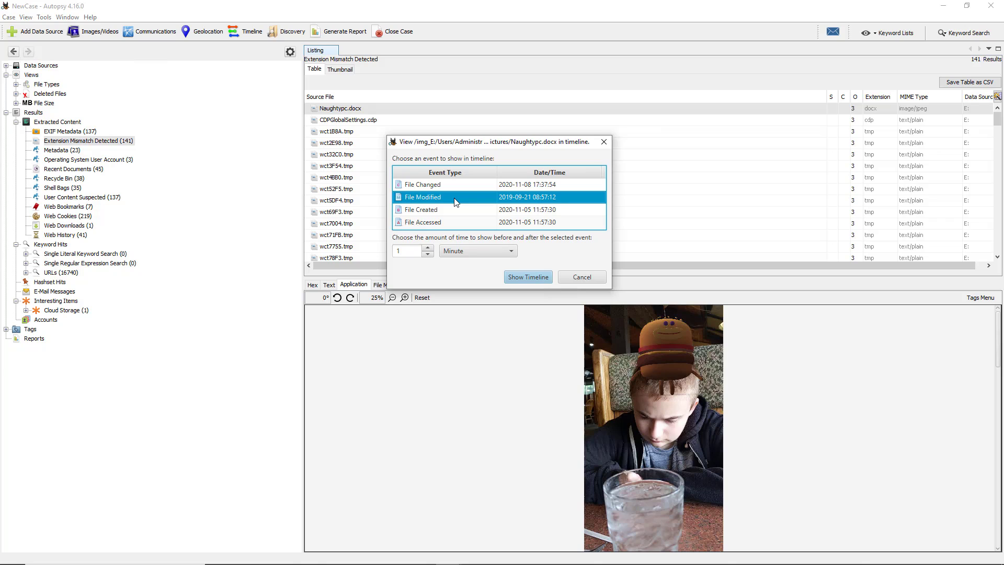
pyautogui.click(459, 186)
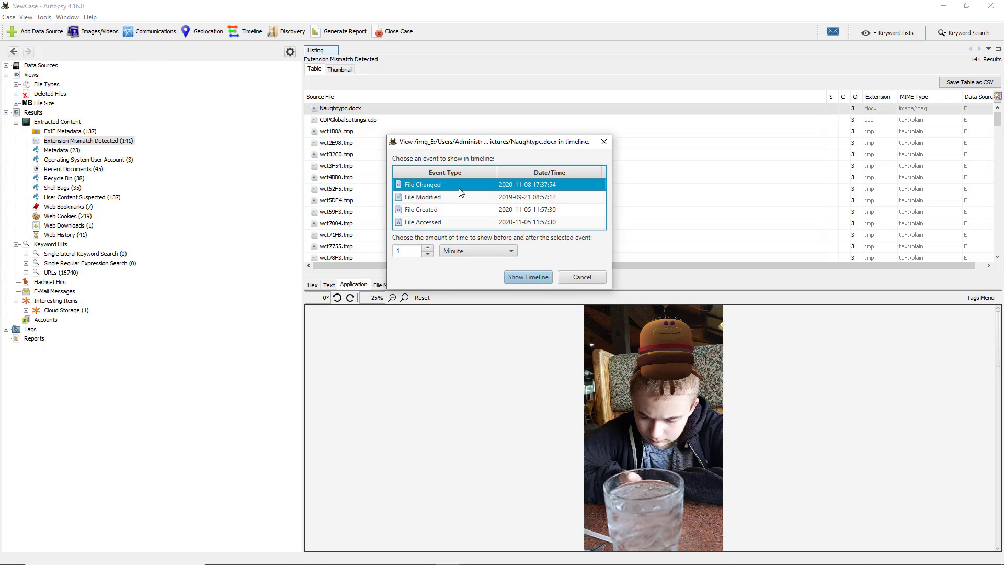
# - Show the timeline around the File Accessed event of Naughtypc.docx, with 1 hour as the surrounding time
pyautogui.click(459, 224)
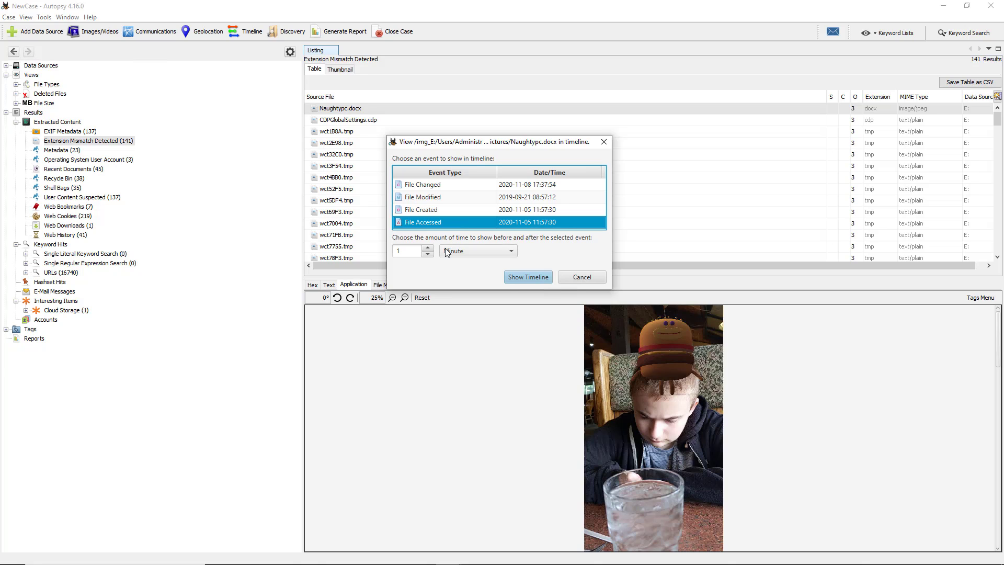
pyautogui.click(510, 251)
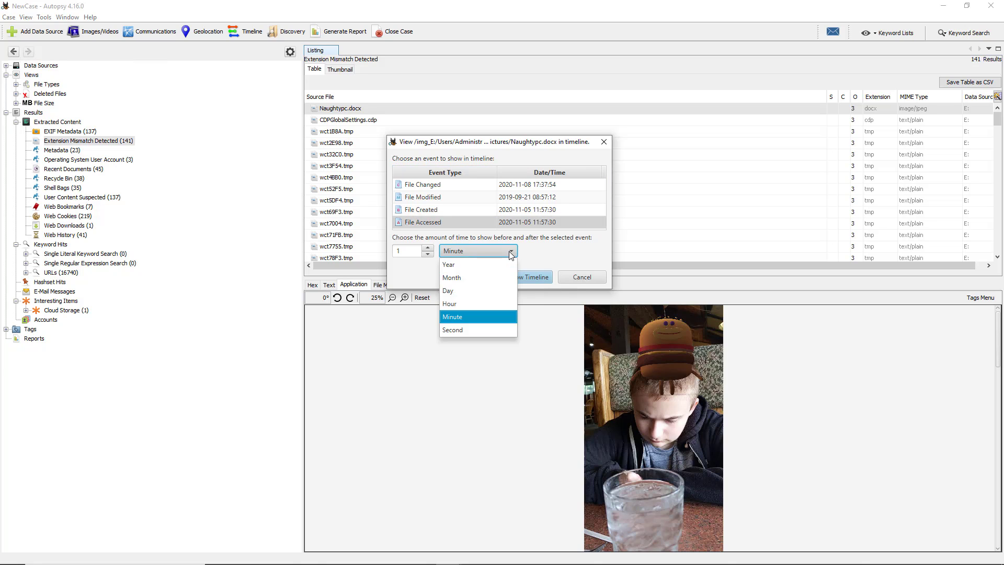
pyautogui.click(491, 303)
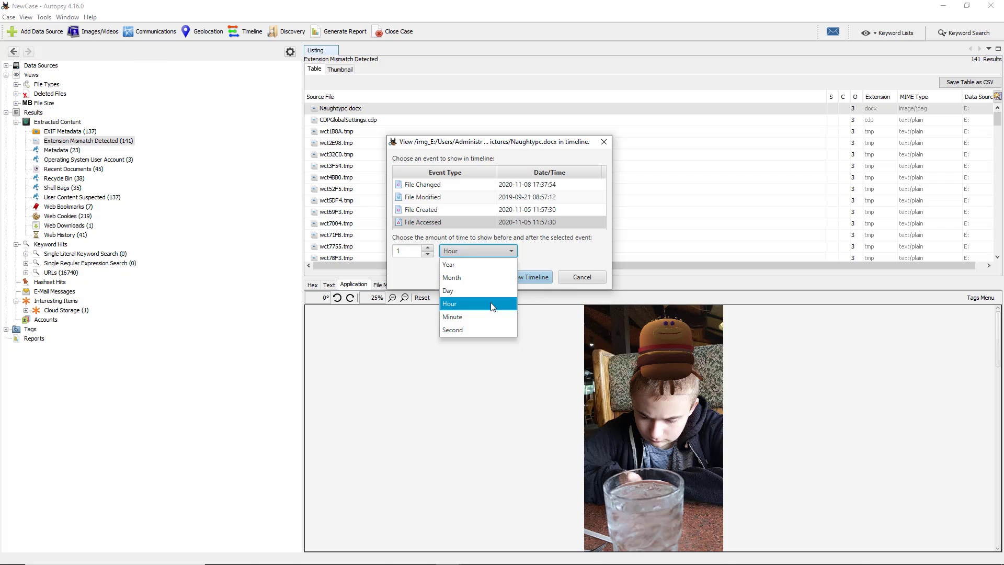
pyautogui.click(531, 277)
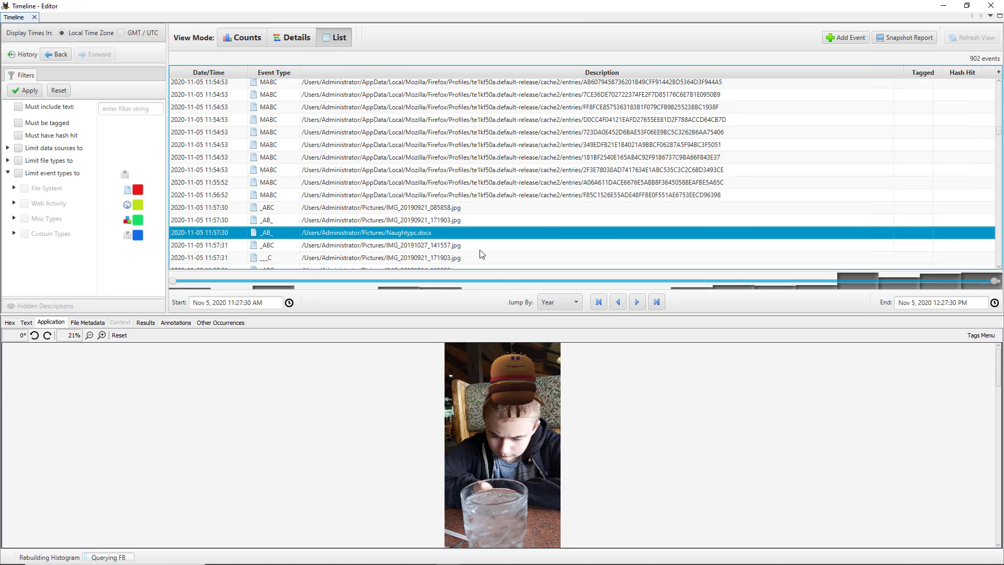
# - Look through the pictures listed after Naughtypc.docx in the timeline and preview IMG_20191122_130905.jpg
pyautogui.scroll(-3, 482, 253)
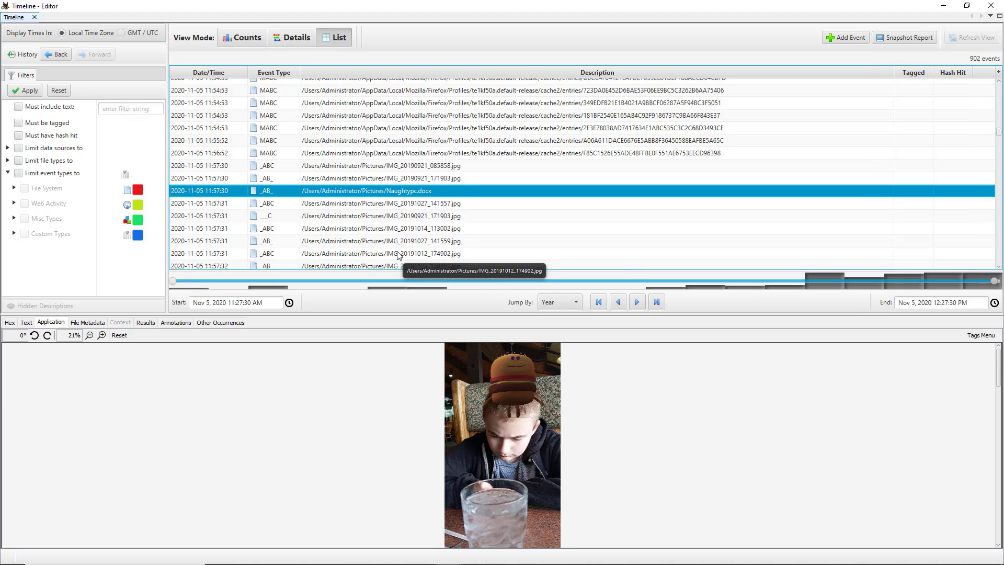
pyautogui.scroll(-3, 392, 241)
pyautogui.click(386, 221)
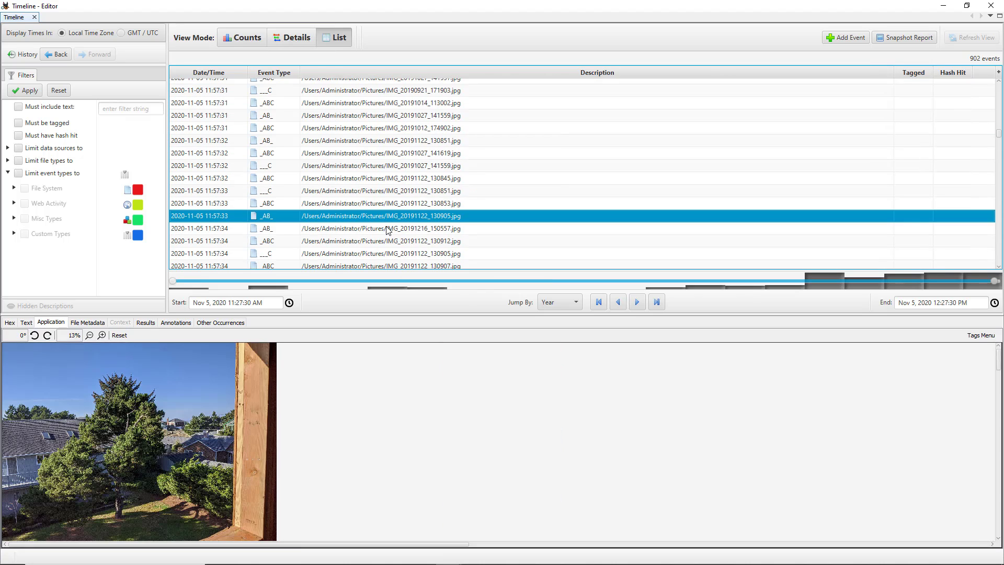
# - View IMG_20191216_150557.jpg from the timeline in a separate window, then close both that window and the timeline
pyautogui.click(387, 228)
pyautogui.rightClick(387, 230)
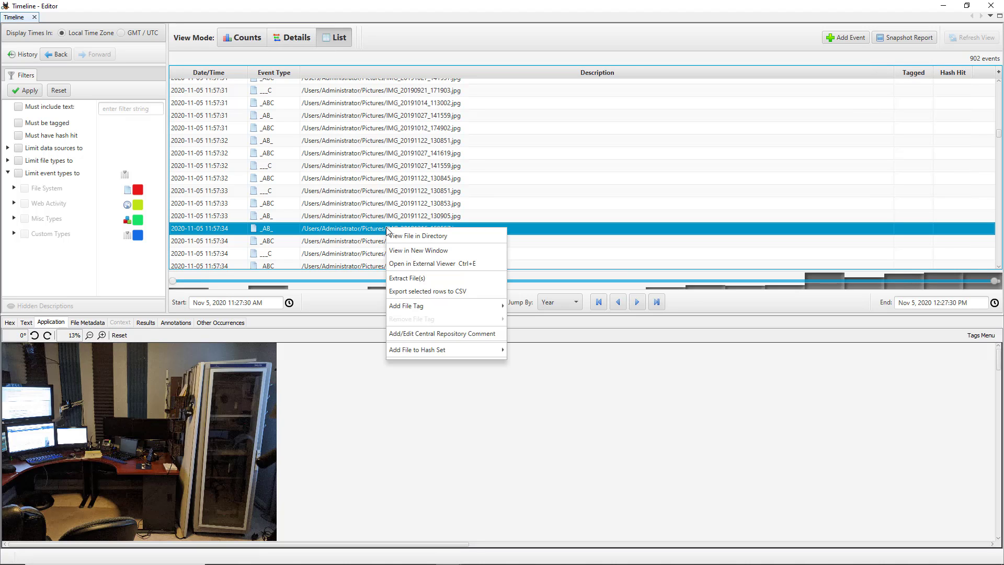
pyautogui.click(406, 251)
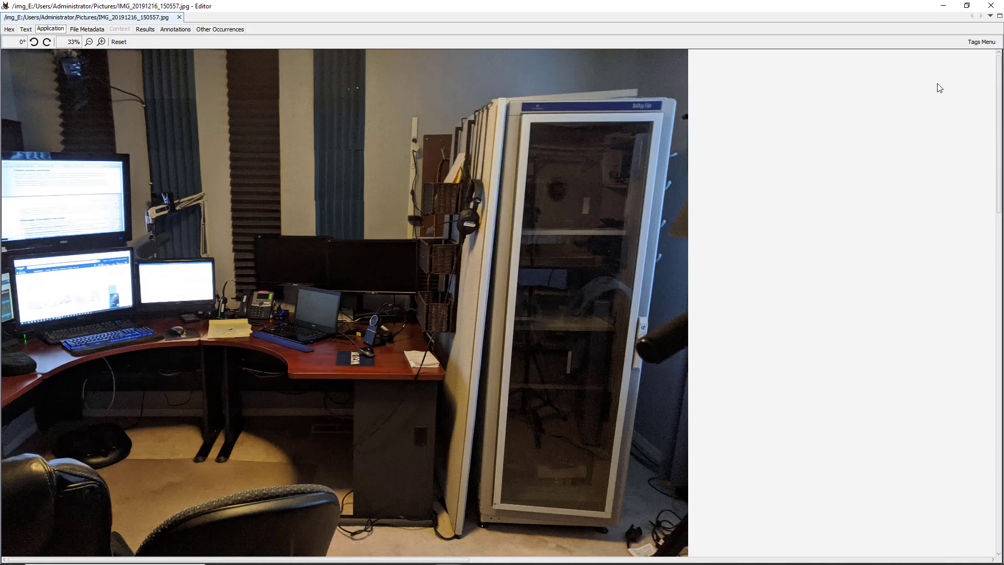
pyautogui.click(992, 4)
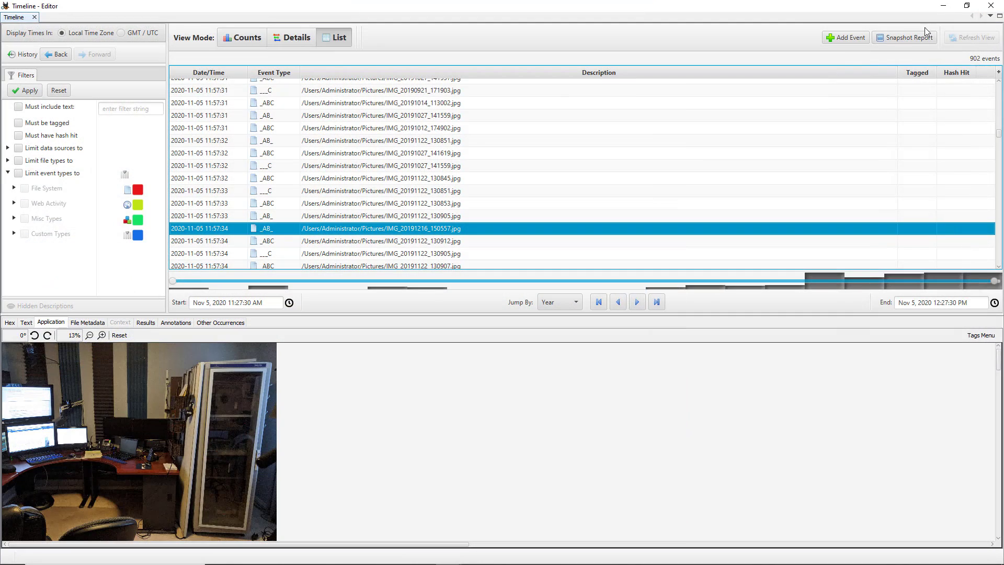
pyautogui.click(991, 5)
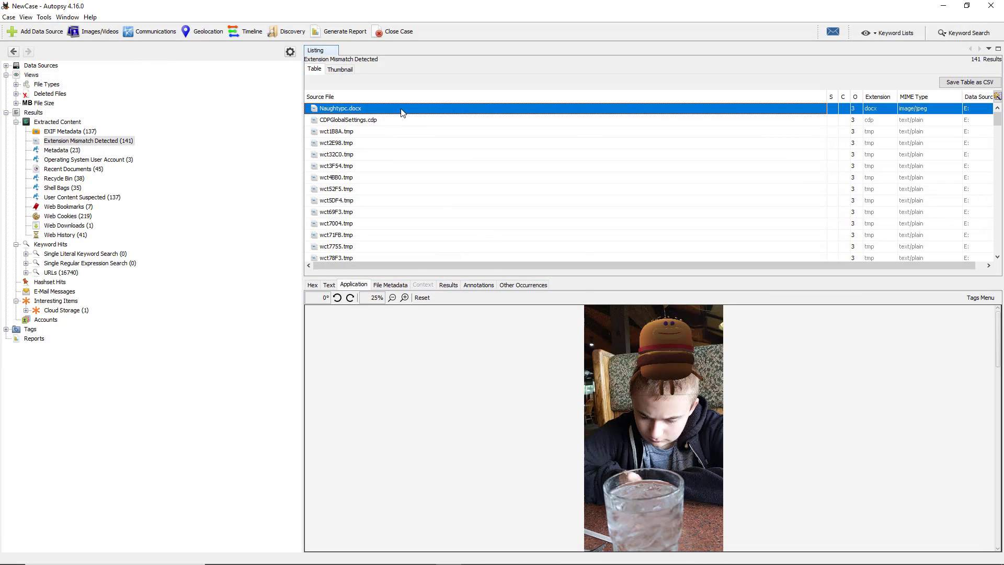
# - Open Naughtypc.docx from the extension mismatch results in an external viewer and highlight the Pixel 3a Google camera text
pyautogui.rightClick(401, 109)
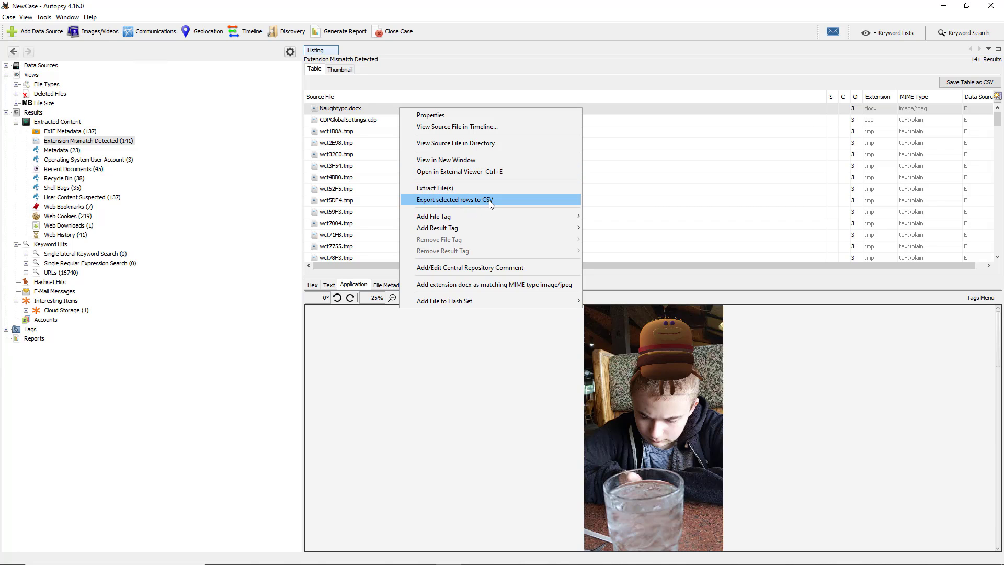
pyautogui.moveTo(506, 228)
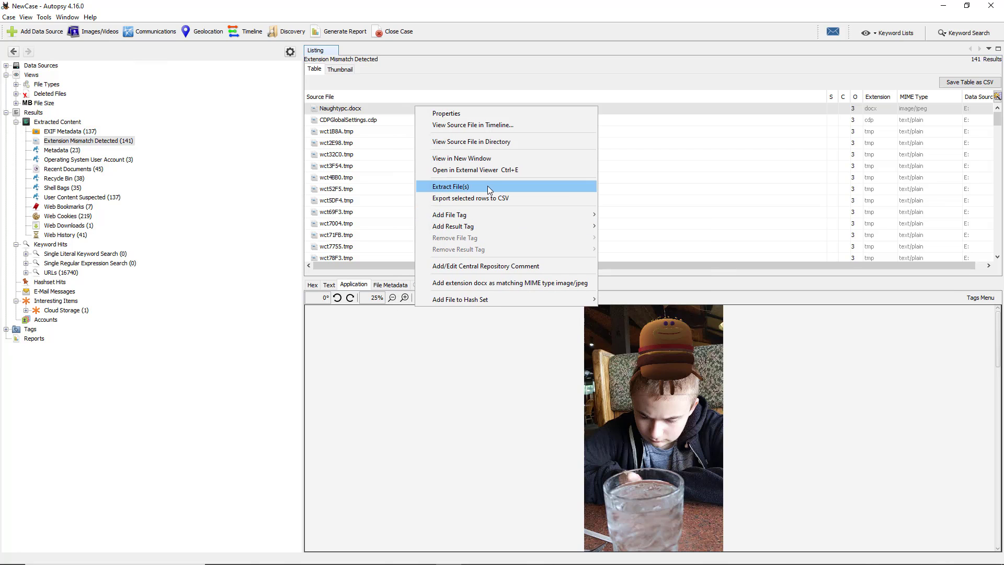
pyautogui.click(482, 170)
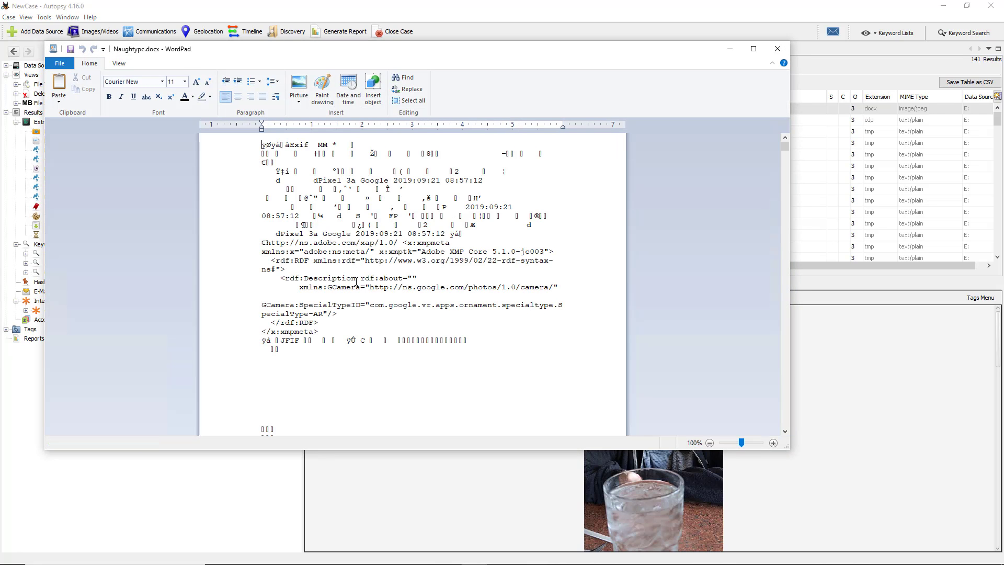
pyautogui.moveTo(285, 235); pyautogui.dragTo(381, 233)
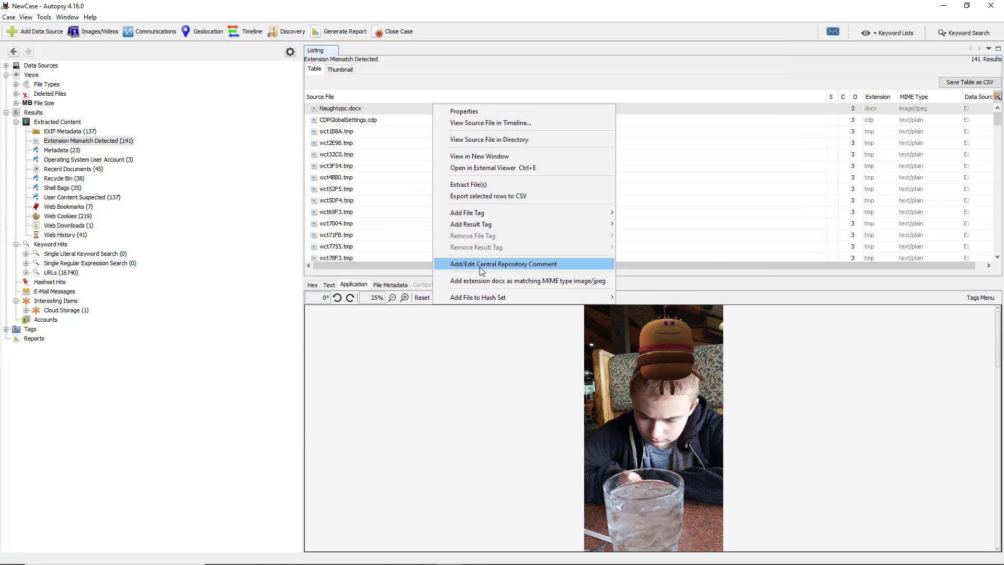
# - Add the central repository comment "Check this out further" to Naughtypc.docx
pyautogui.click(479, 264)
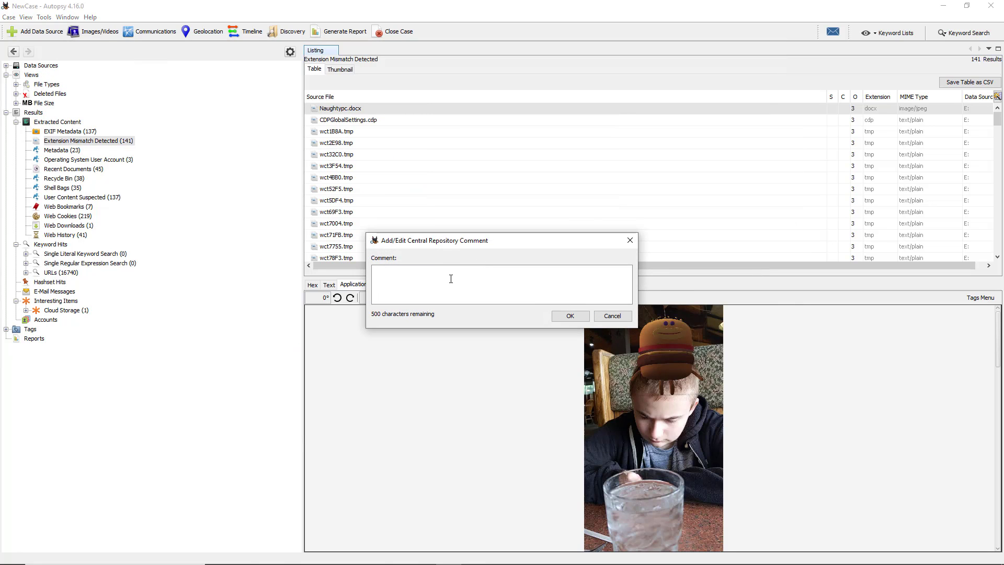
pyautogui.write('Check this out further')
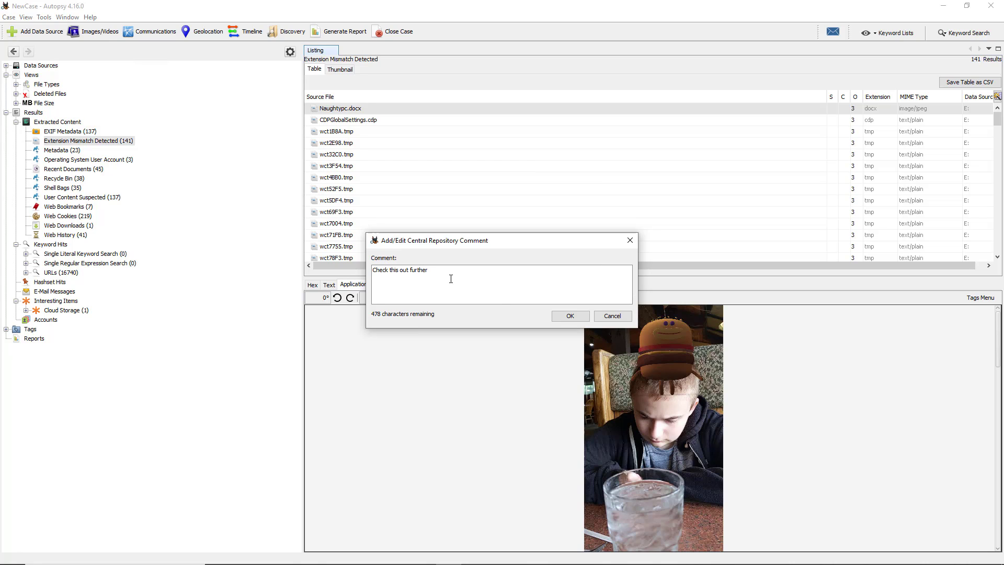
pyautogui.click(570, 316)
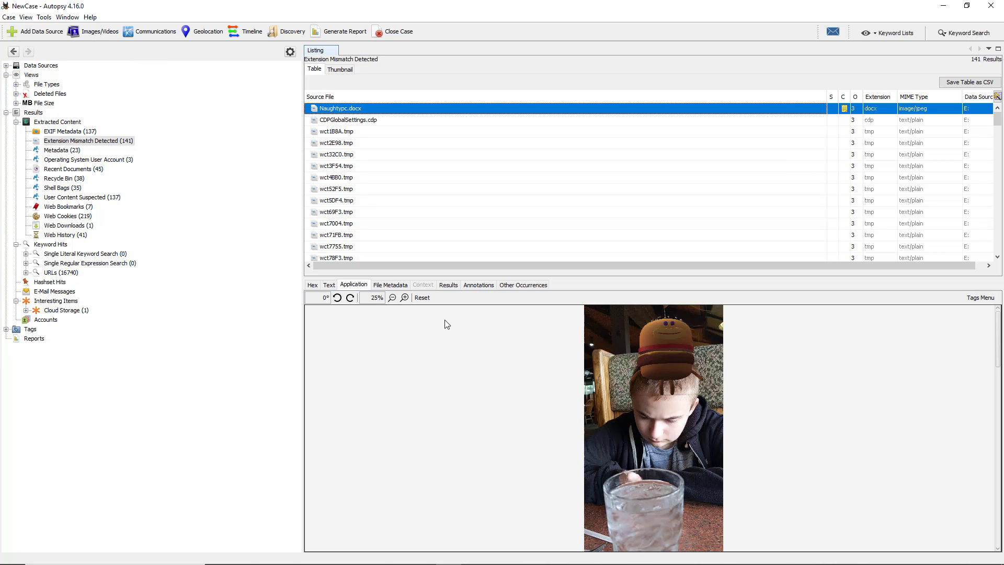
# - Switch to File Explorer, rename IMG_20190921_085858.jpg in Pictures to IMG_20190921_085858.docx, accept the extension change, and return to Autopsy
pyautogui.hotkey('alt', 'Tab')
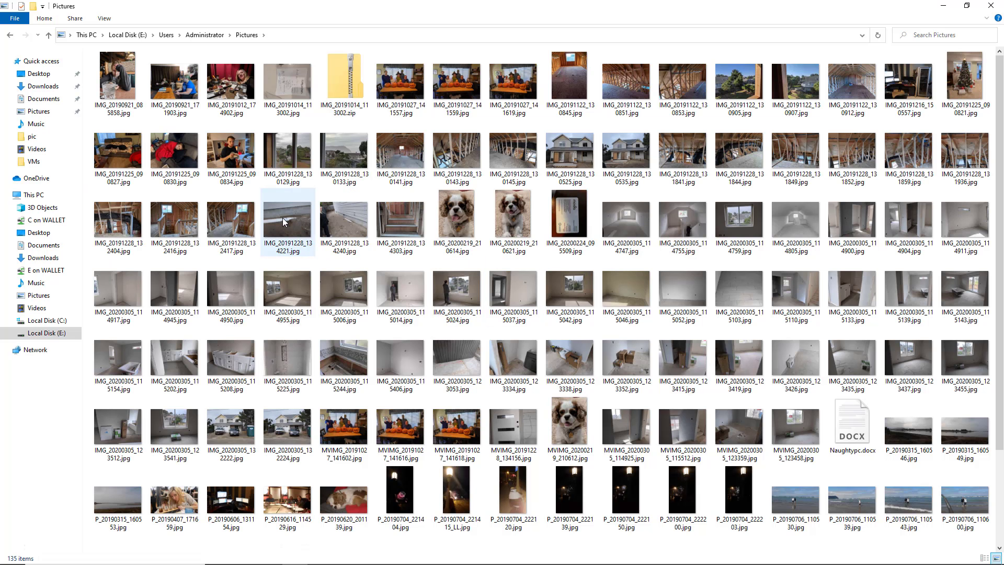
pyautogui.click(112, 107)
pyautogui.rightClick(112, 107)
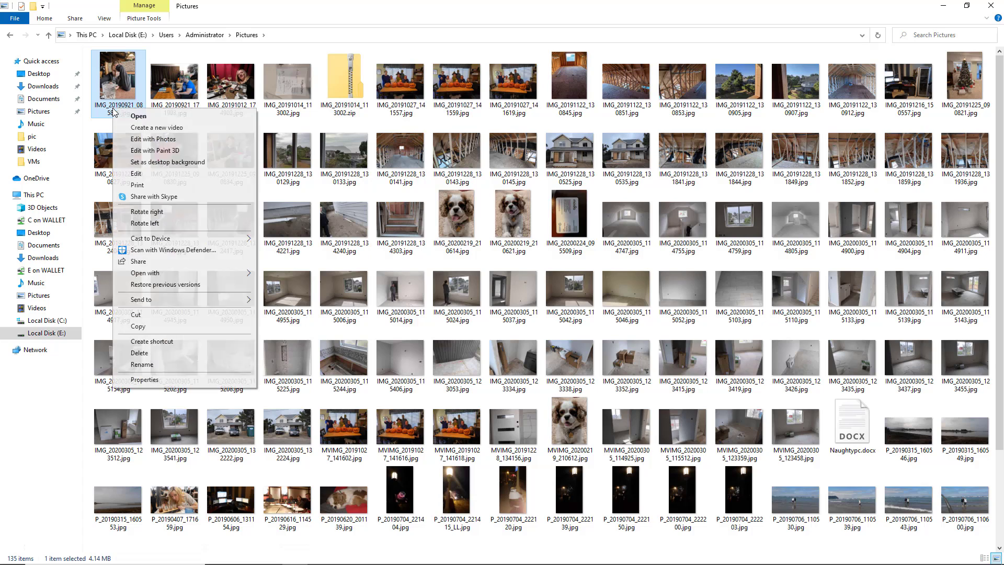
pyautogui.click(145, 364)
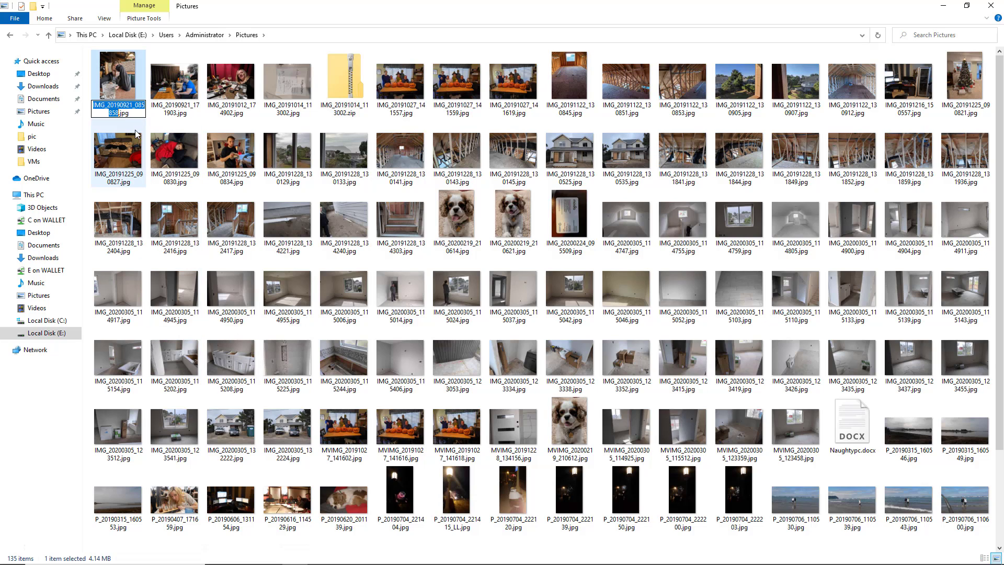
pyautogui.click(135, 115)
pyautogui.press('BackSpace')
pyautogui.press('BackSpace')
pyautogui.press('BackSpace')
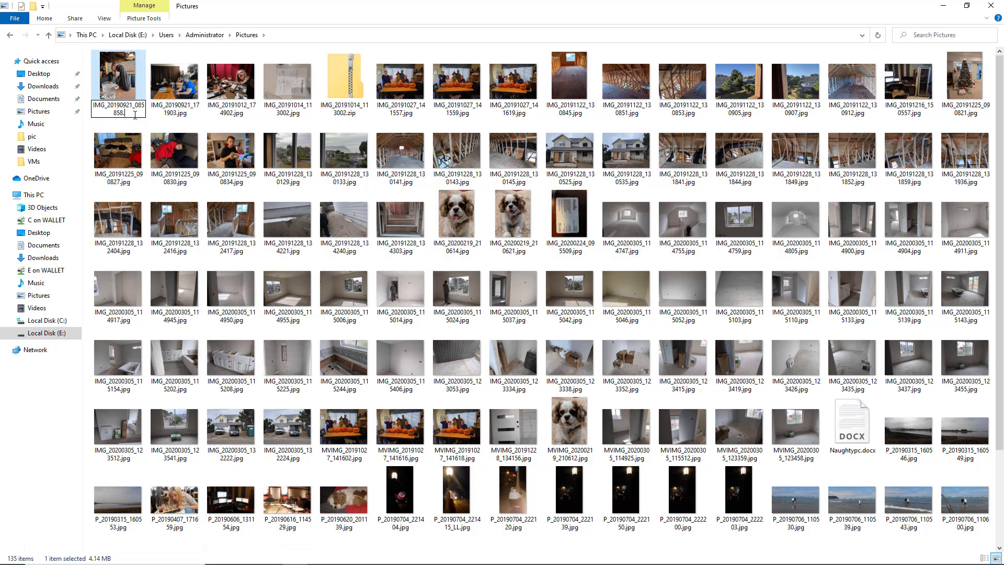
pyautogui.write('docx')
pyautogui.press('Return')
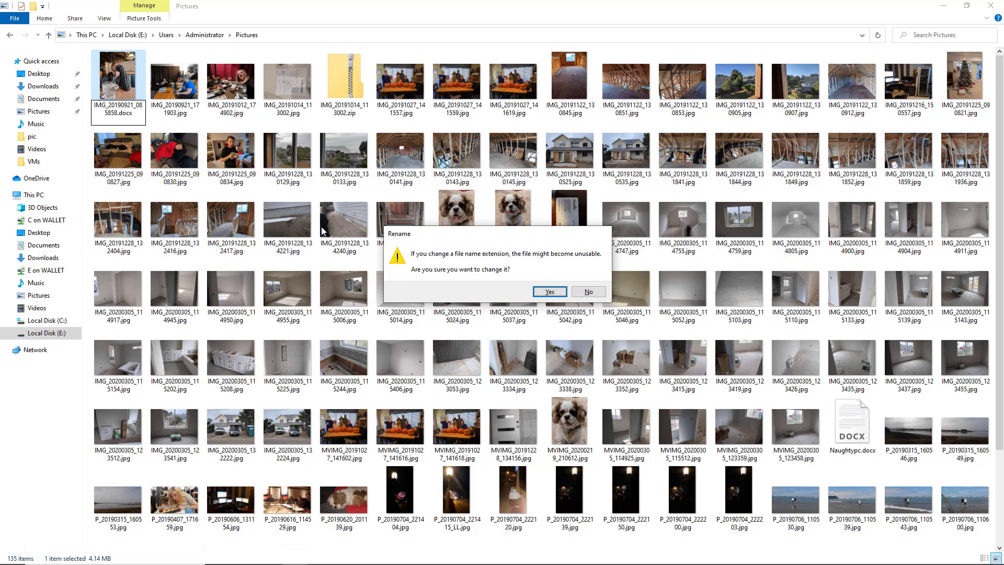
pyautogui.click(552, 294)
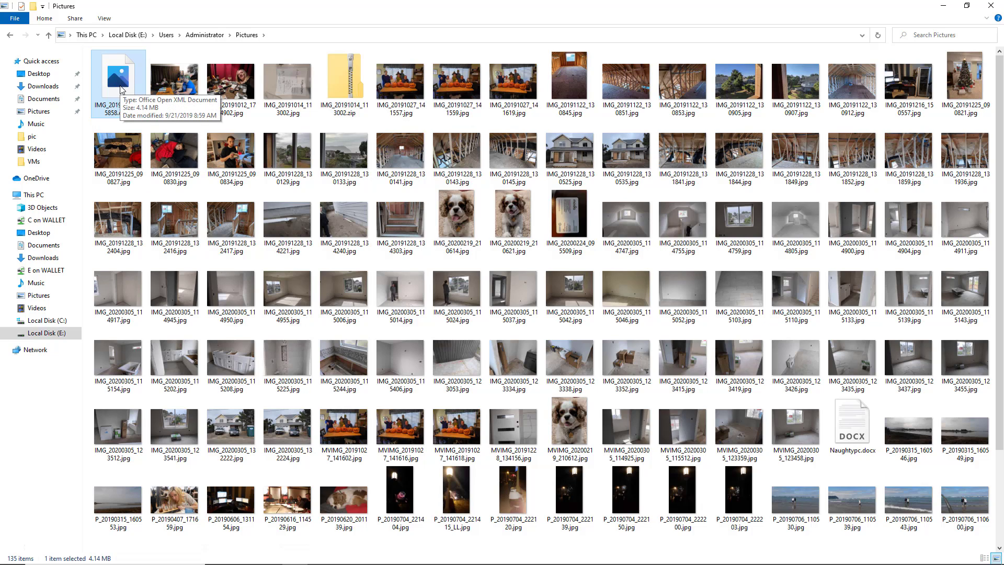
pyautogui.hotkey('alt', 'Tab')
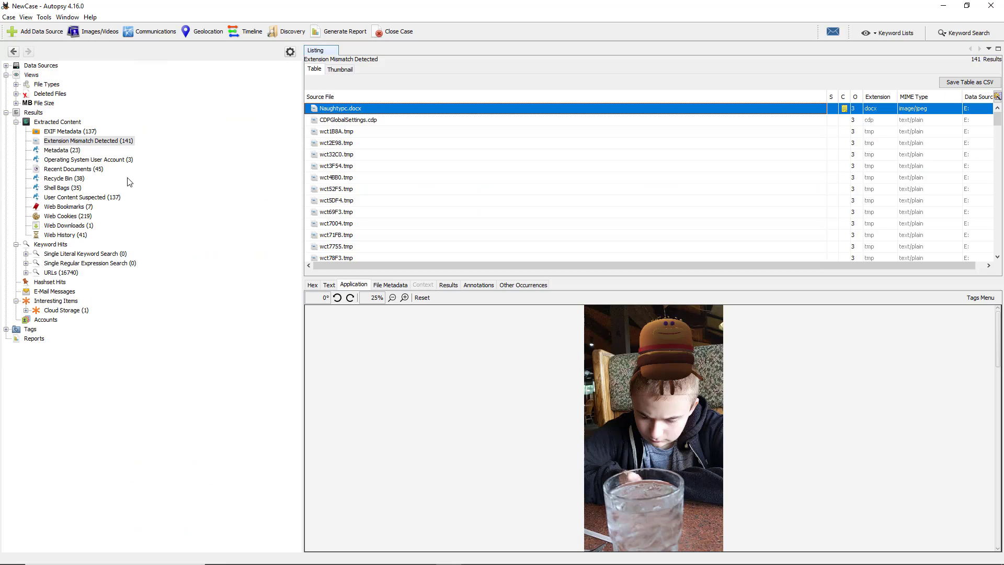